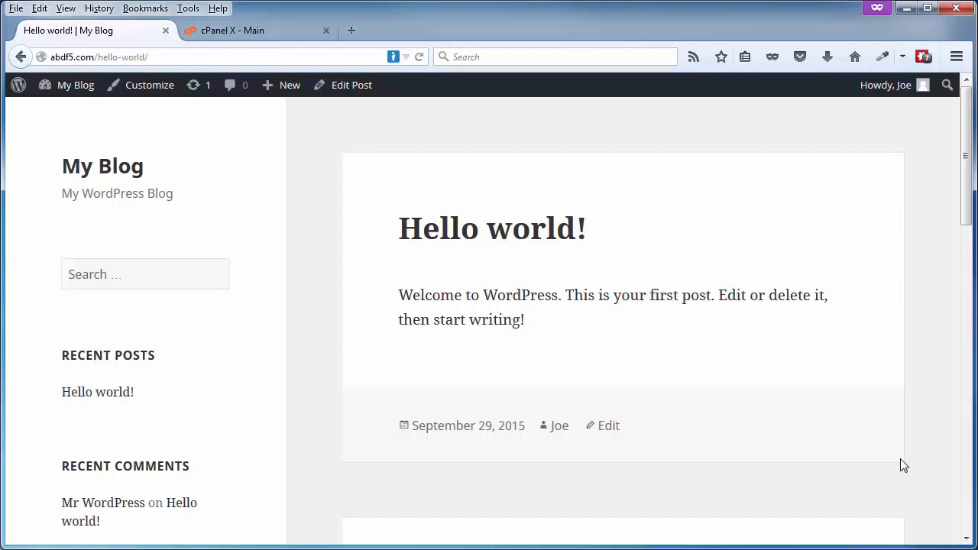
Step: Switch to cPanel, open the File Manager on the public_html folder and locate wp-config.php
click(235, 35)
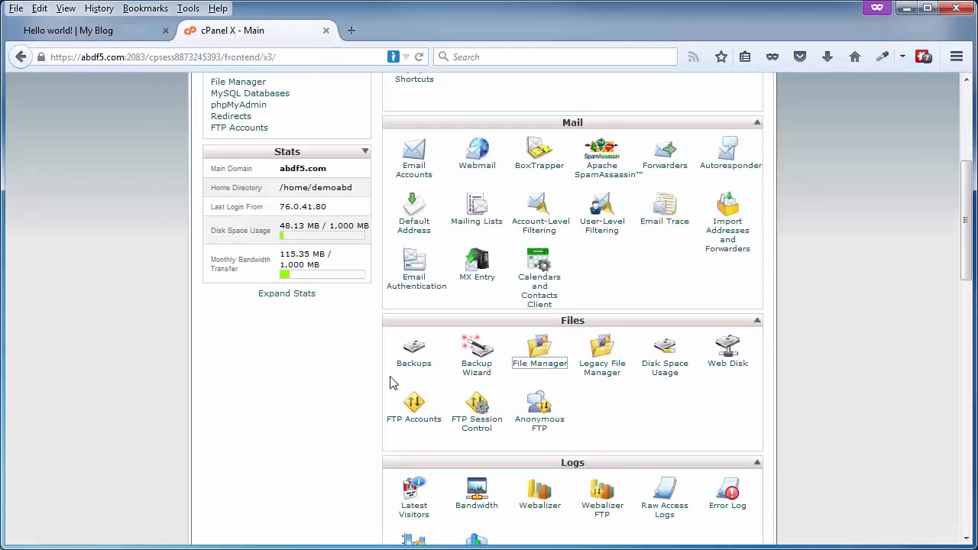
click(538, 370)
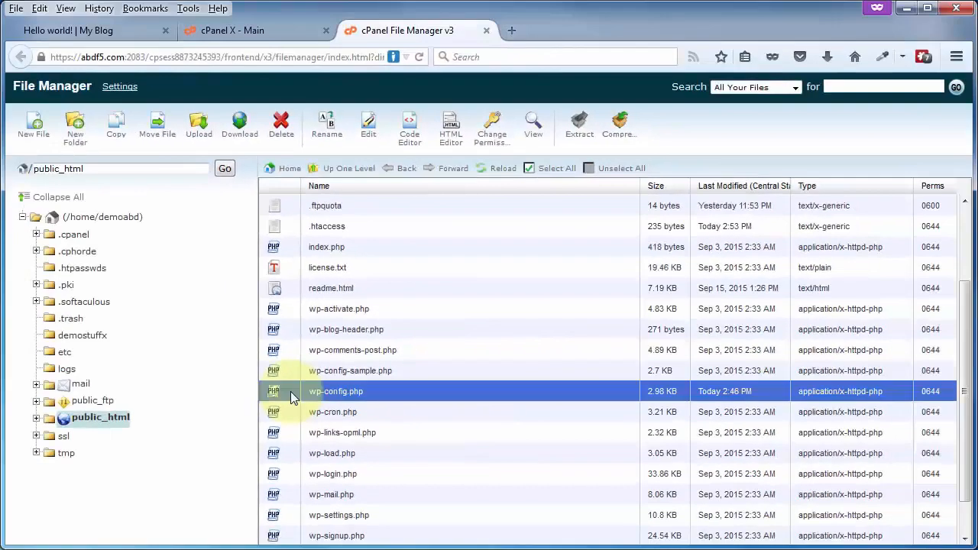
click(195, 348)
Step: Load the blog's home page and the Hello world! post to check that the site works
click(118, 34)
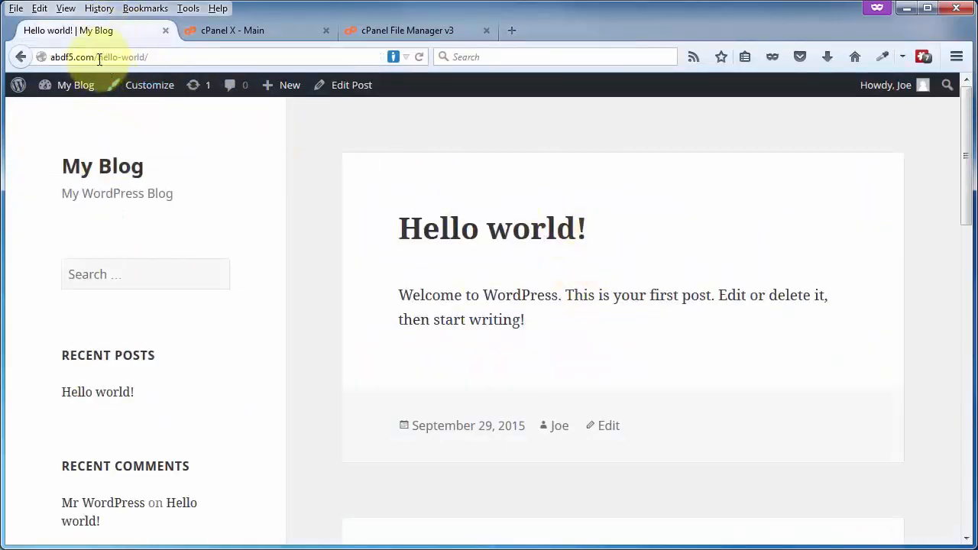
click(115, 169)
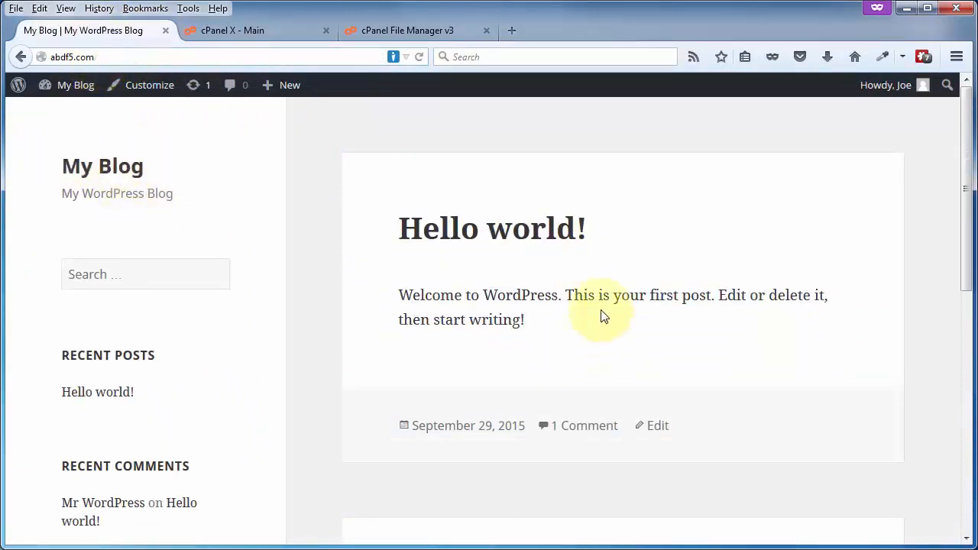
click(431, 225)
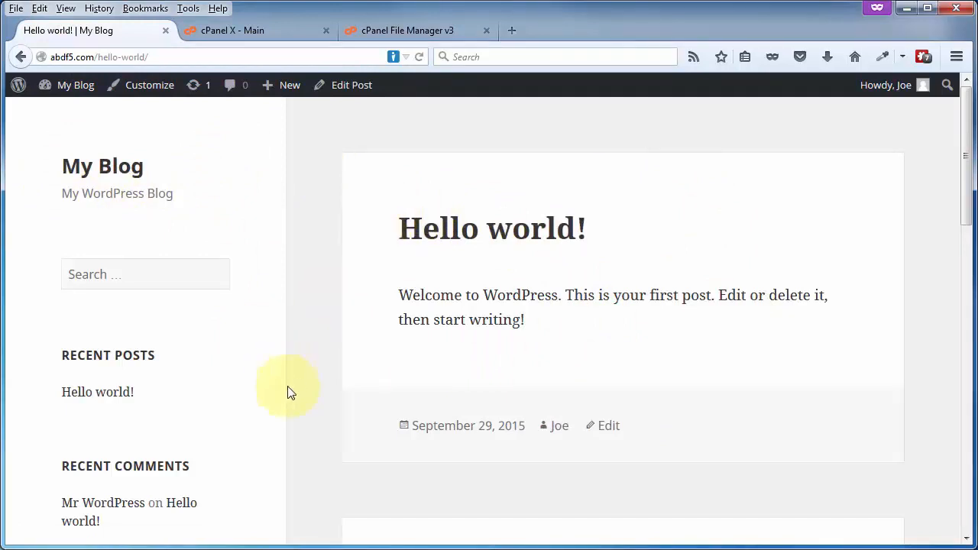
click(432, 433)
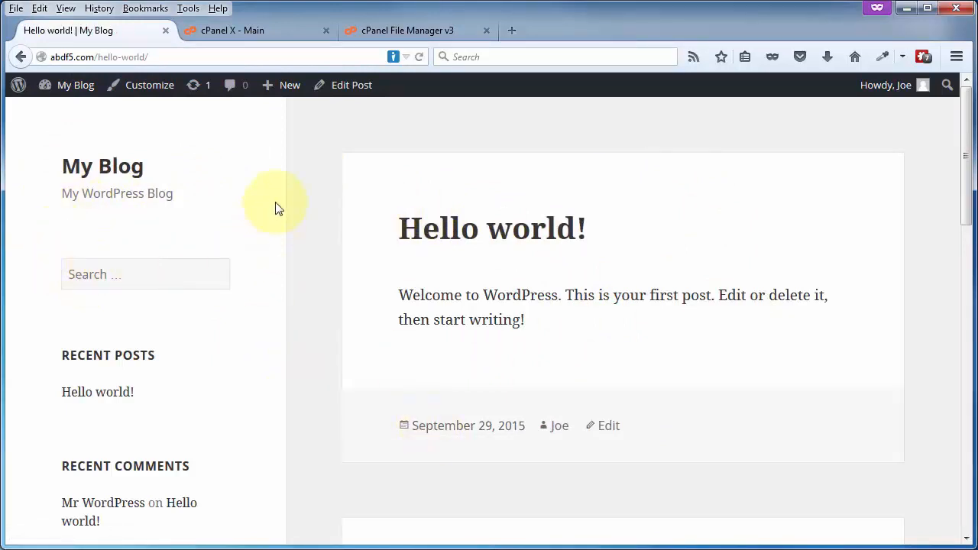
Step: In the File Manager, expand public_html and move wp-config.php up into the /home/demoabd directory
click(387, 33)
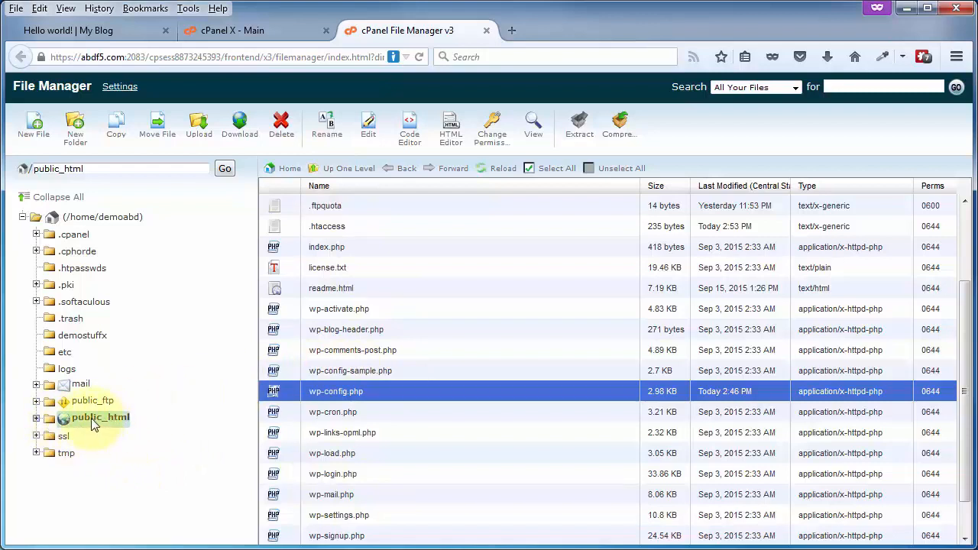
click(61, 421)
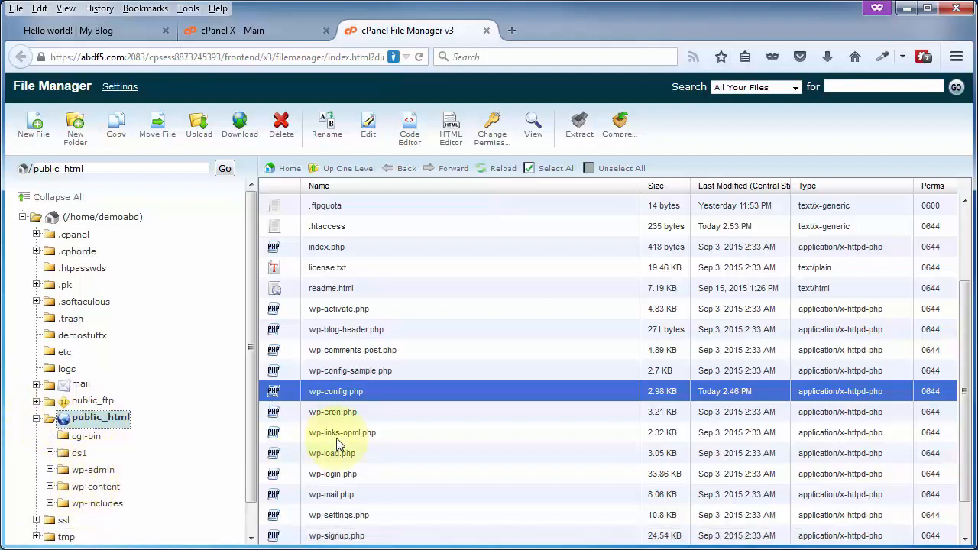
scroll(360, 409, up, 3)
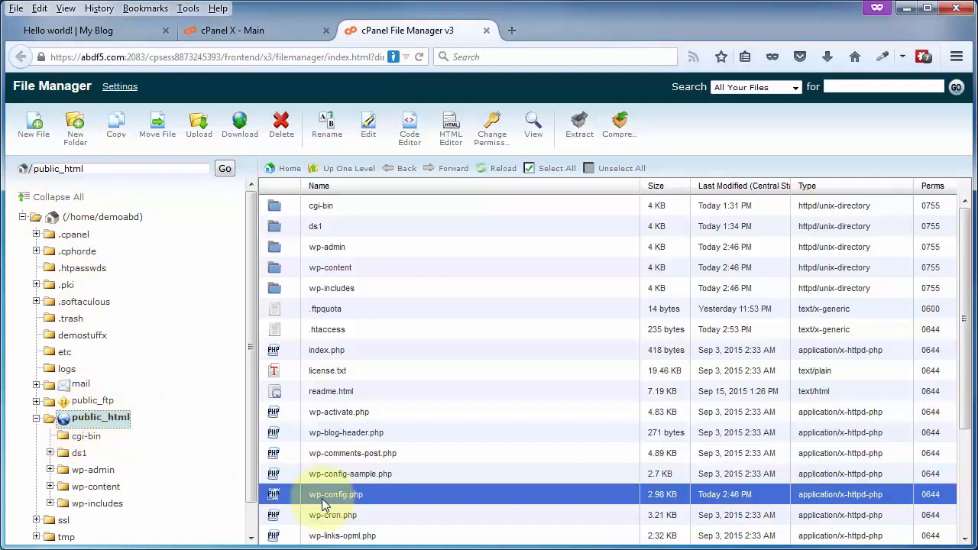
drag(295, 501, 125, 217)
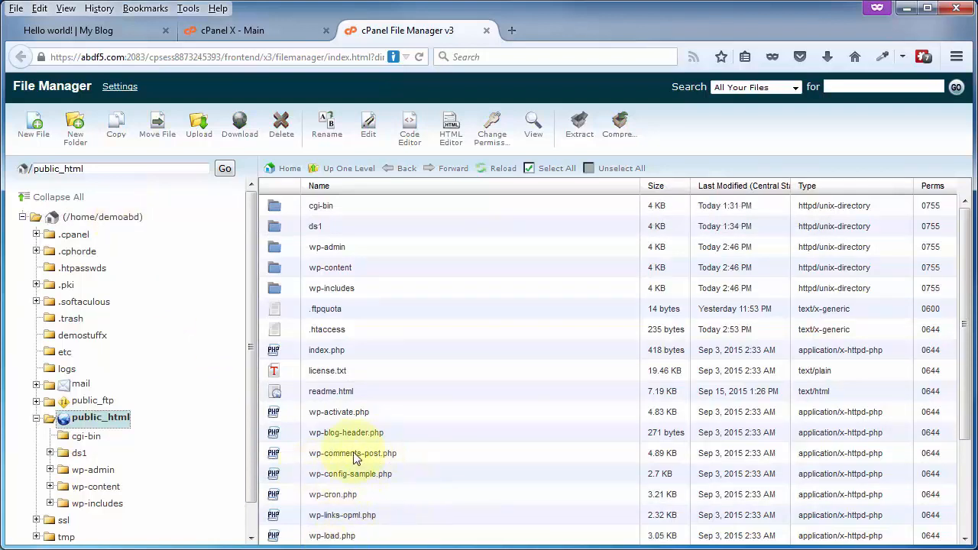
Step: Reload the public_html listing and look through the /home/demoabd directory for the moved wp-config.php
click(503, 171)
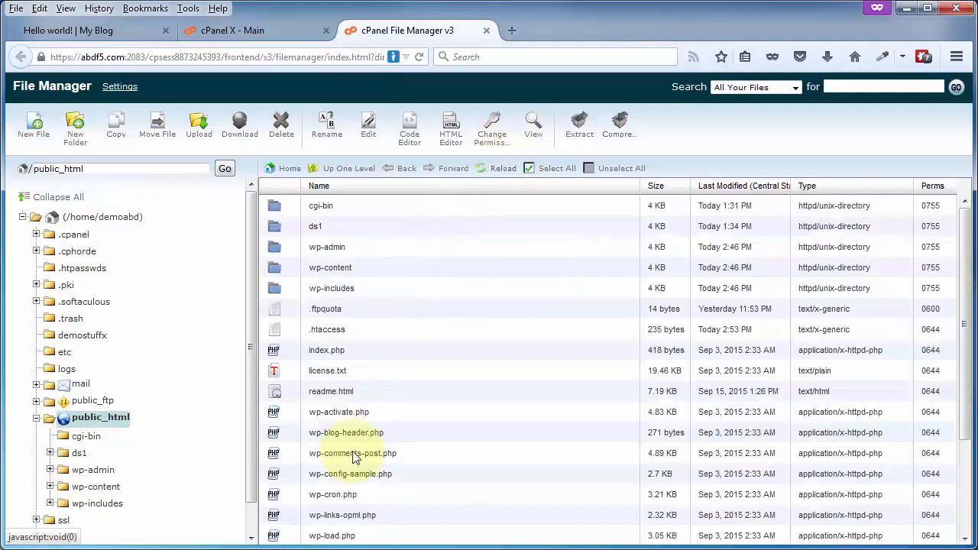
click(95, 218)
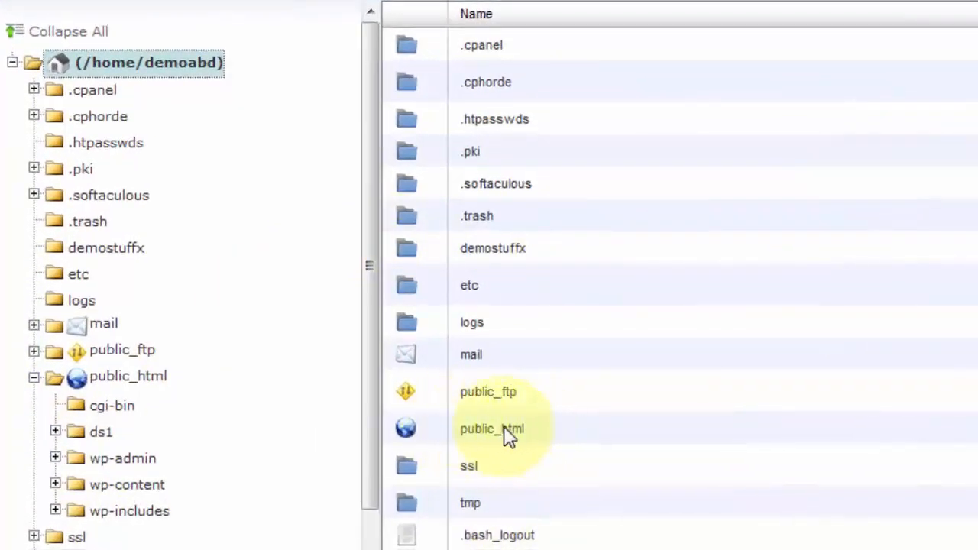
scroll(509, 437, down, 5)
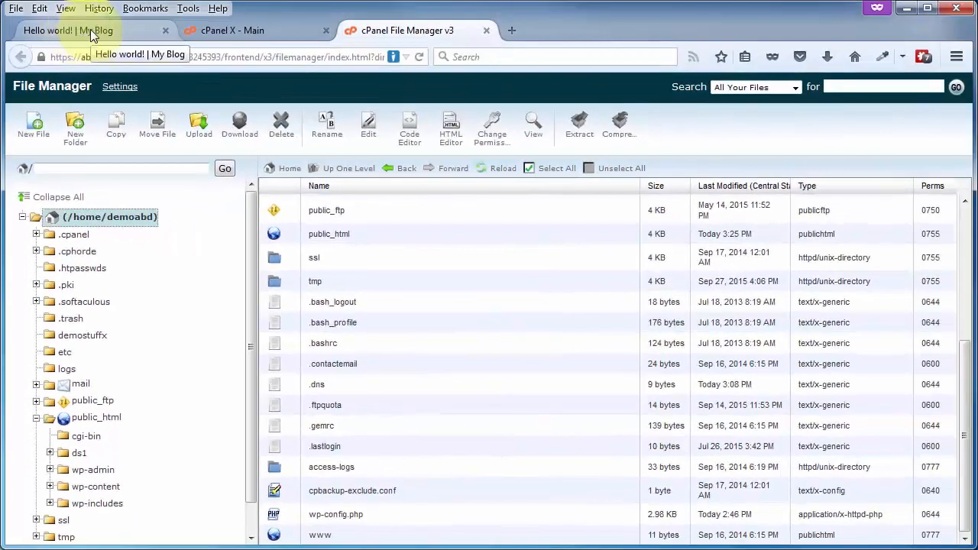
Step: Reload the blog's home page and Hello world! post to test the site with wp-config.php outside public_html
click(90, 32)
mouse_move(68, 91)
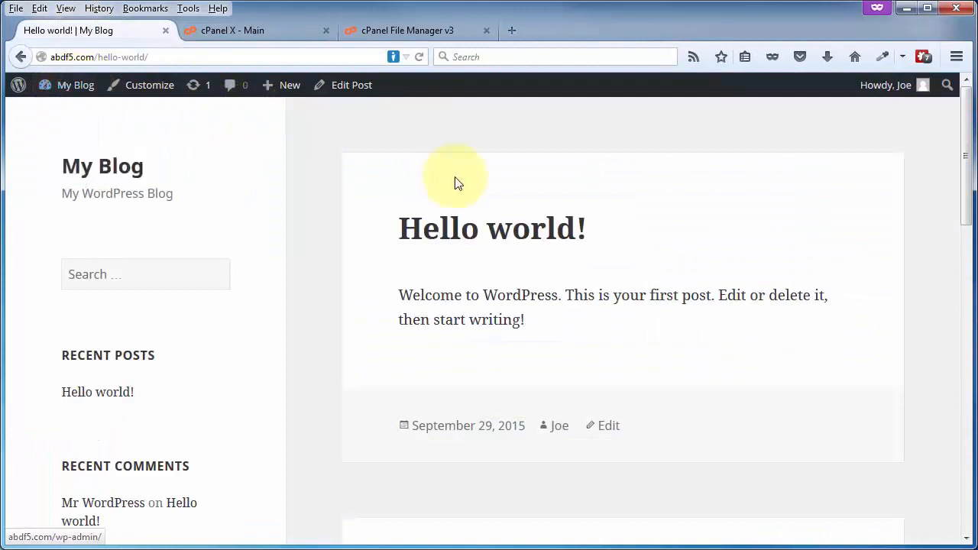
click(98, 170)
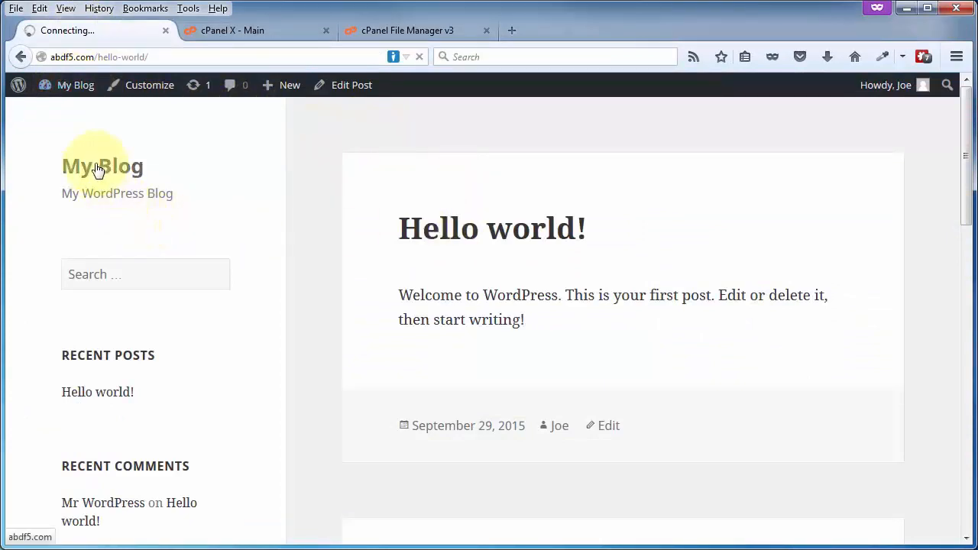
click(443, 238)
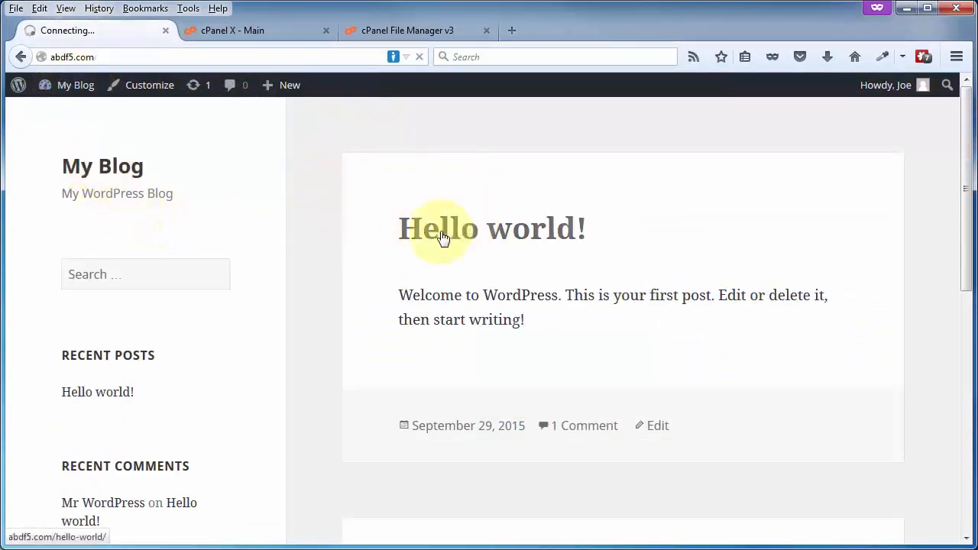
click(91, 395)
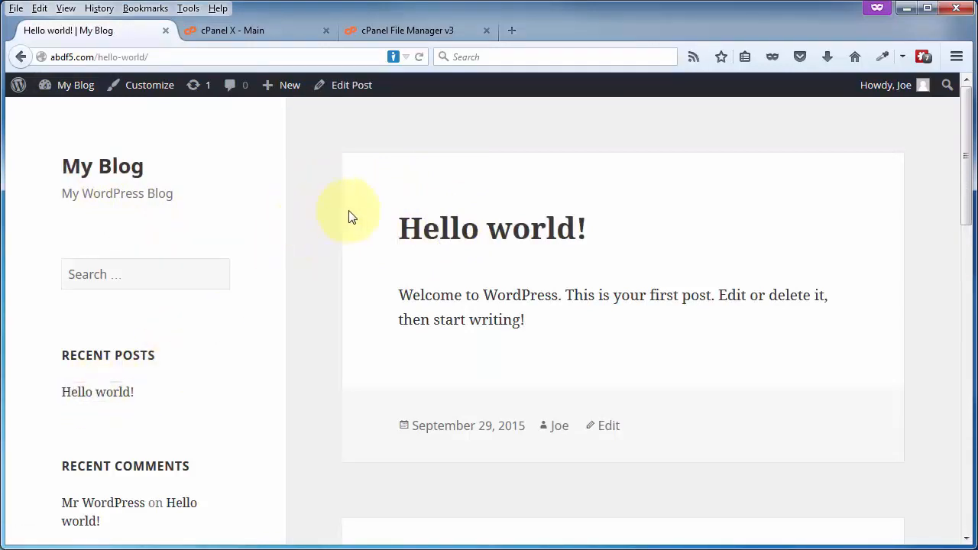
Step: Return to the File Manager and move wp-config.php from /home/demoabd back into public_html
click(375, 30)
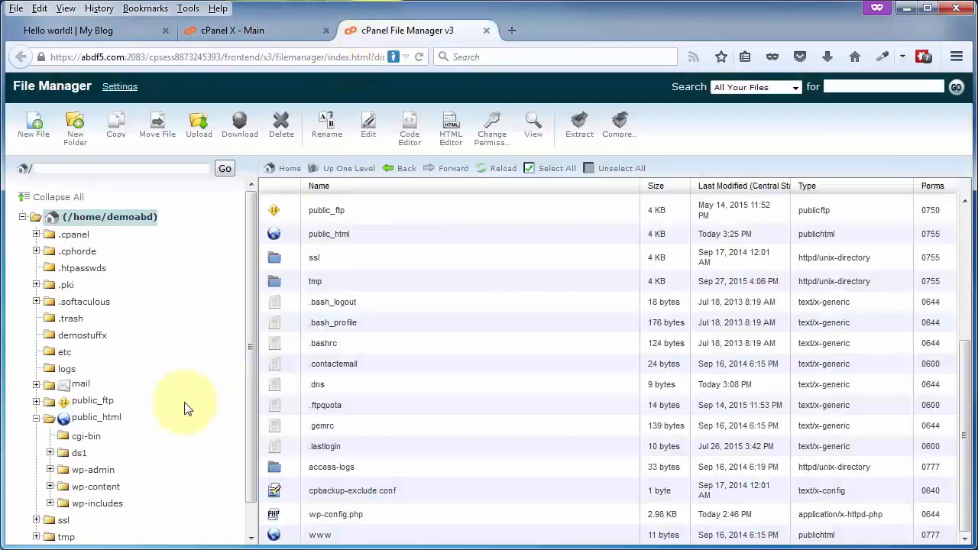
click(334, 518)
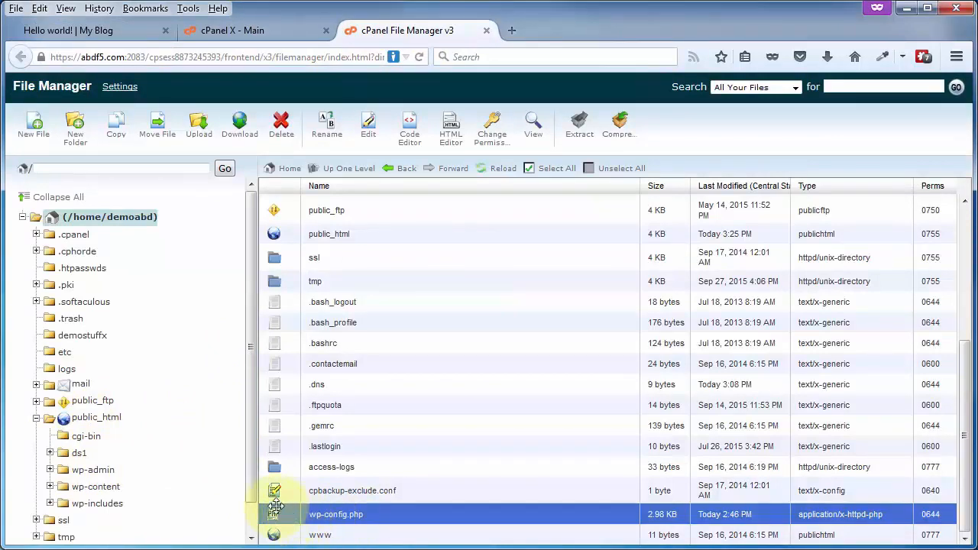
drag(275, 506, 104, 421)
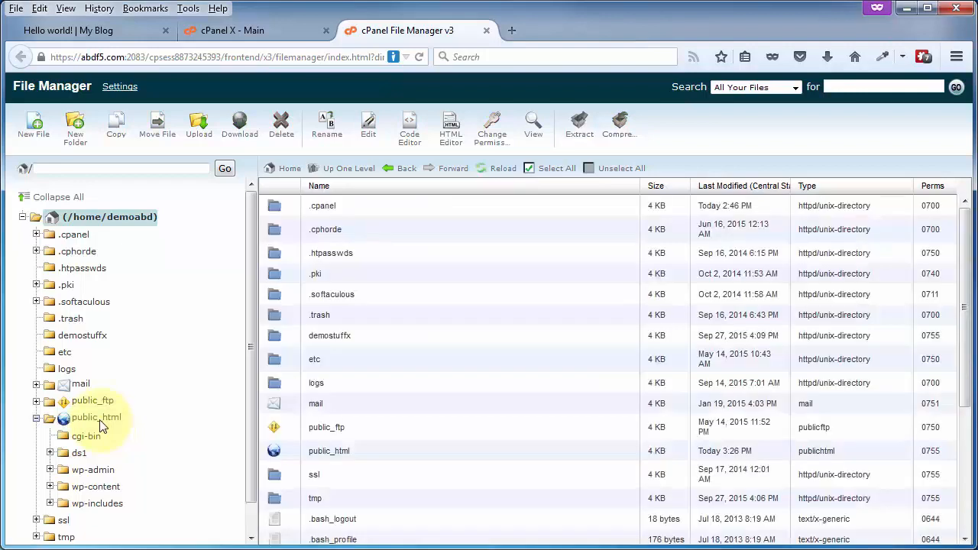
Step: Open the public_html folder and check its listing for wp-config.php and .htaccess
double_click(288, 451)
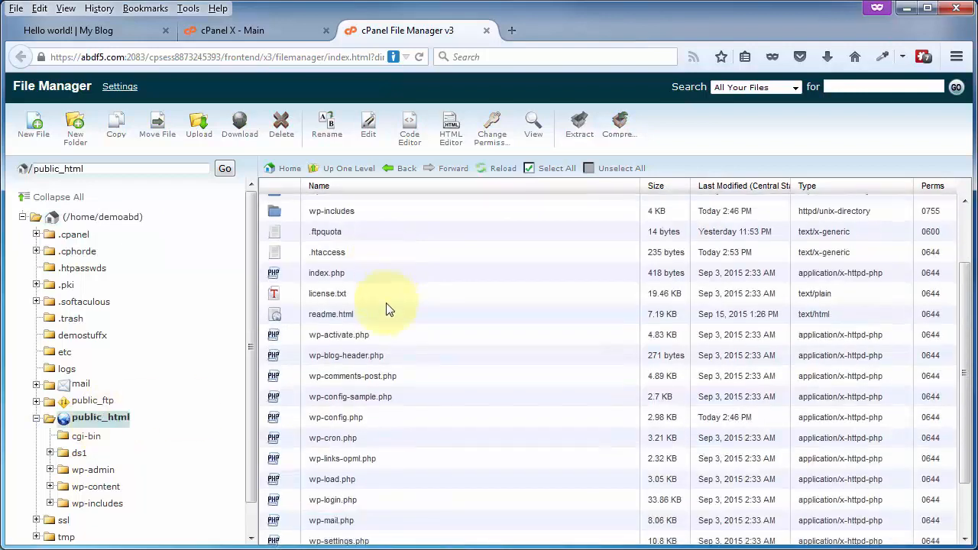
scroll(357, 465, down, 3)
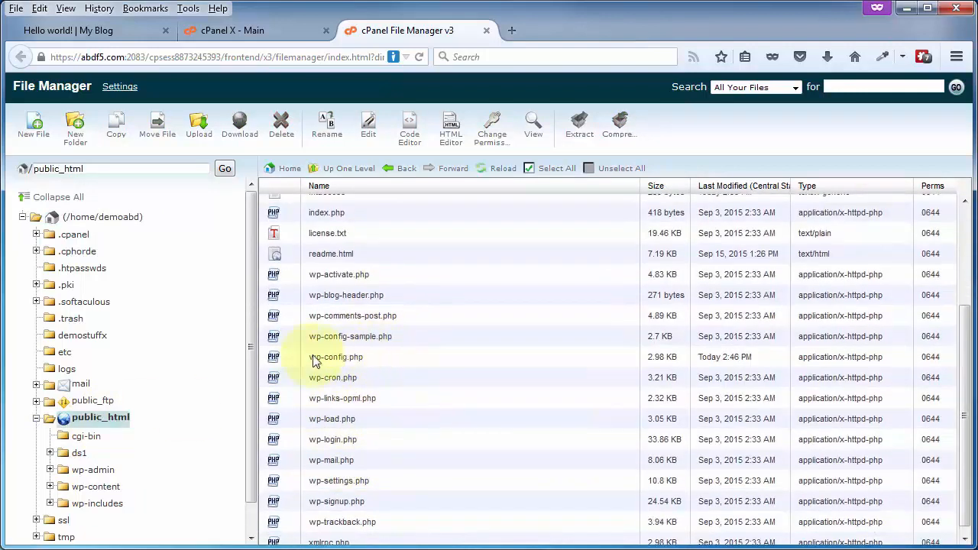
click(351, 358)
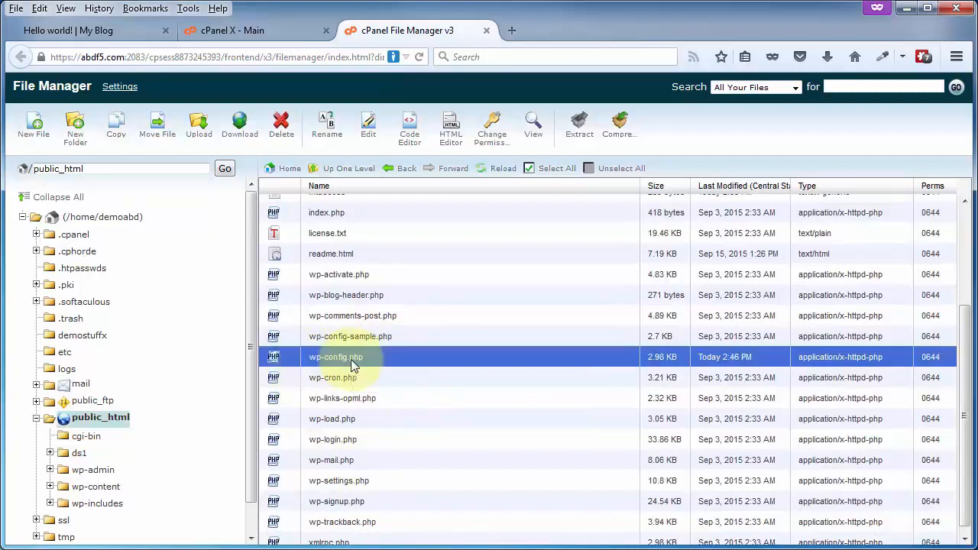
scroll(360, 380, up, 3)
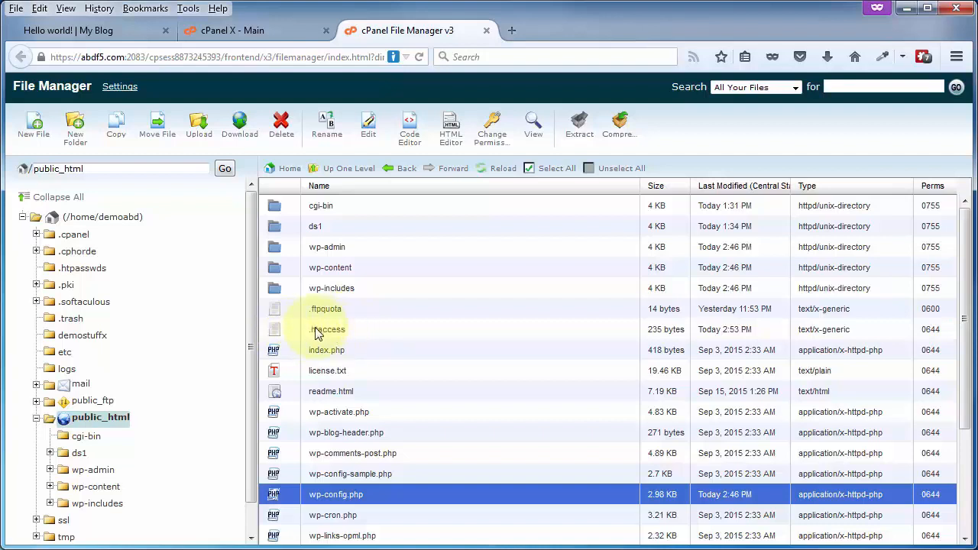
click(28, 134)
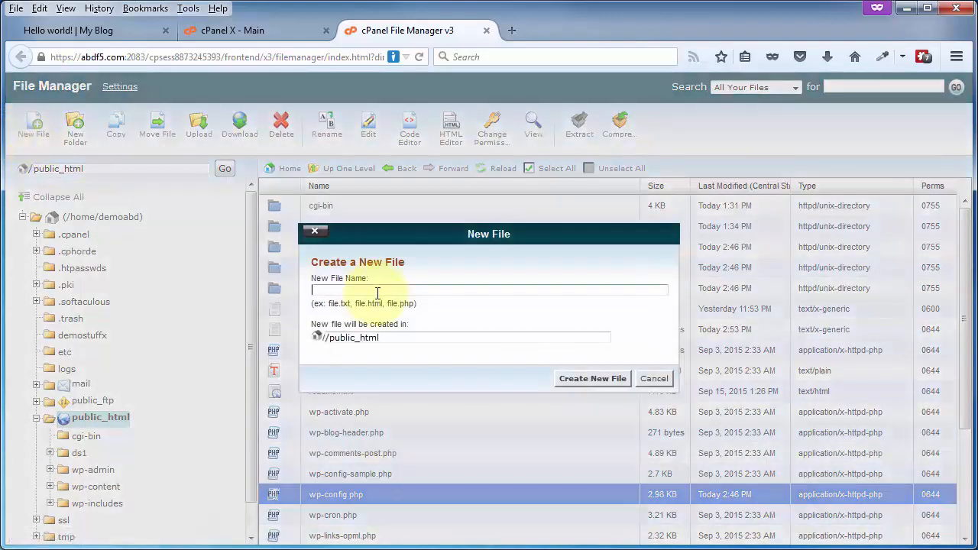
click(325, 289)
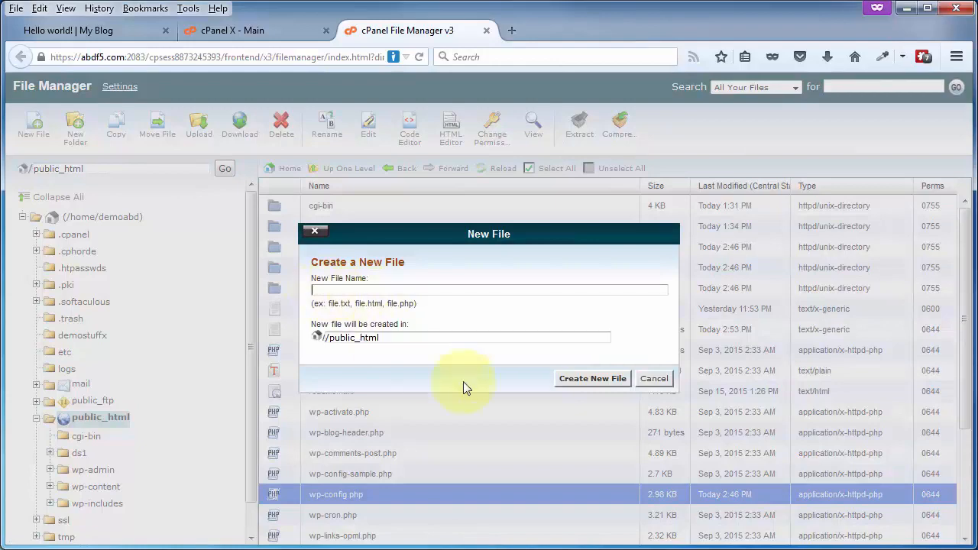
click(654, 379)
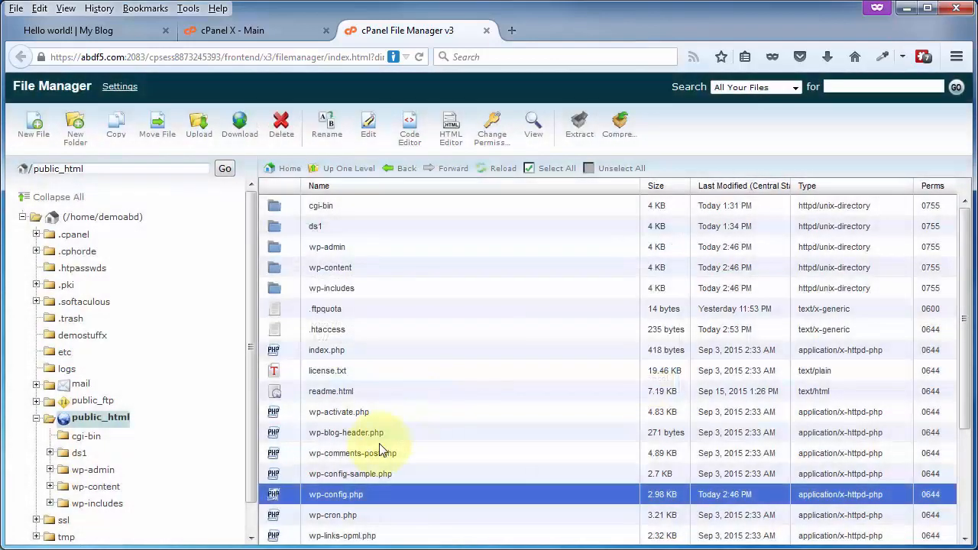
Step: Open the .htaccess file in public_html for editing in the plain text editor
click(420, 331)
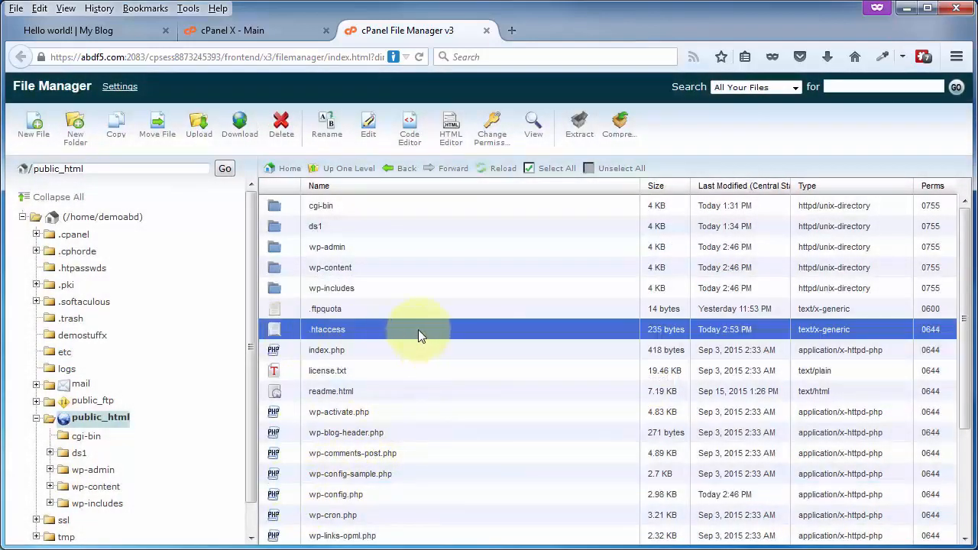
right_click(292, 333)
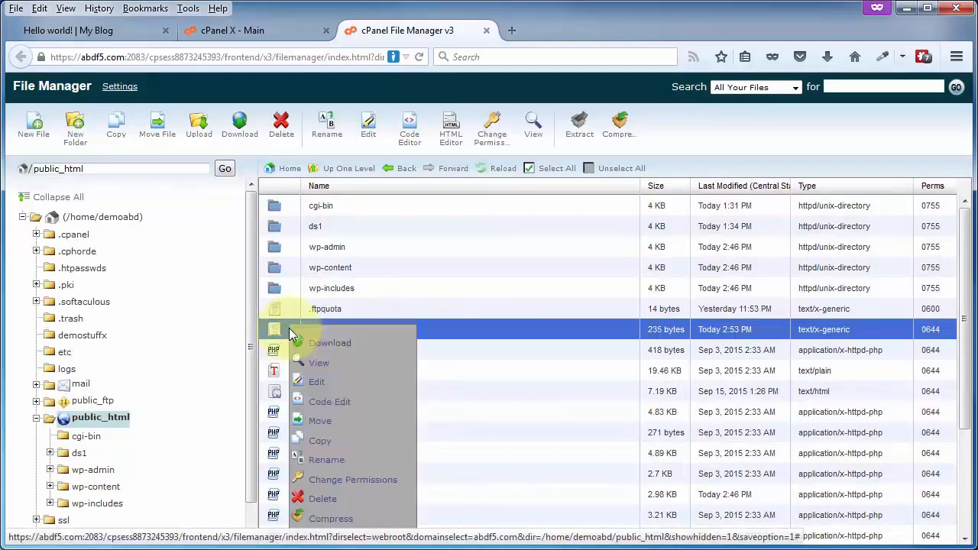
click(318, 386)
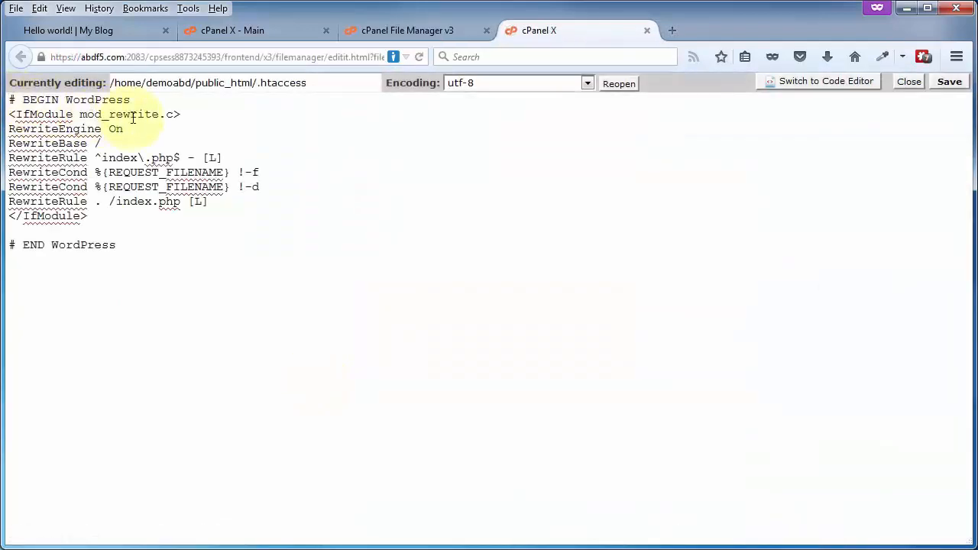
Step: Insert a <files wp-config.php> block with "order allow,deny" and "deny from all" above the WordPress rules, save .htaccess and close the editor
key(Return)
key(Return)
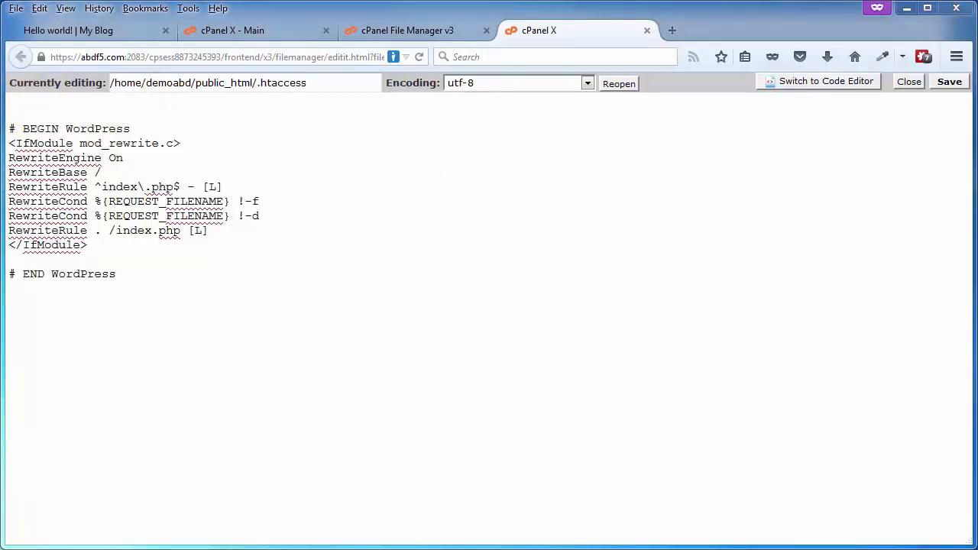
click(18, 104)
right_click(18, 105)
click(78, 171)
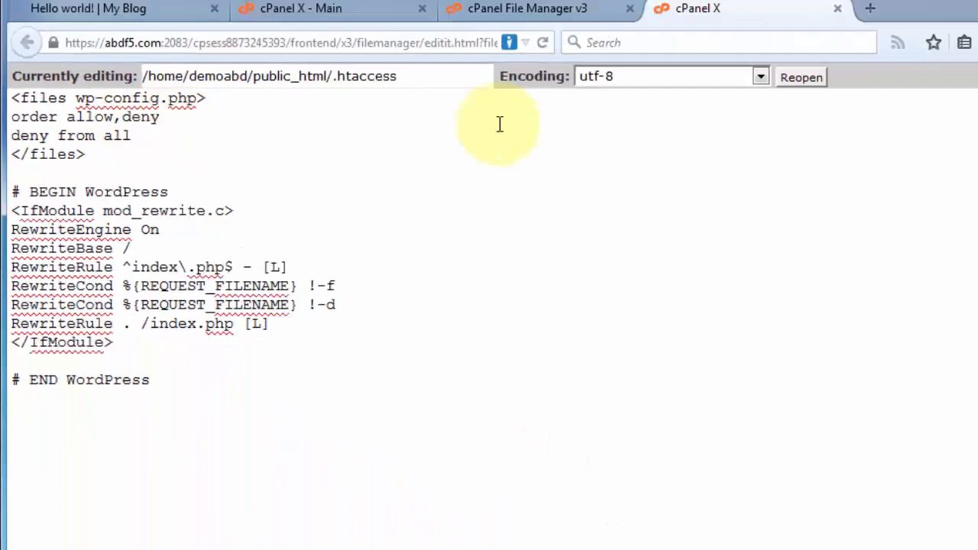
click(948, 82)
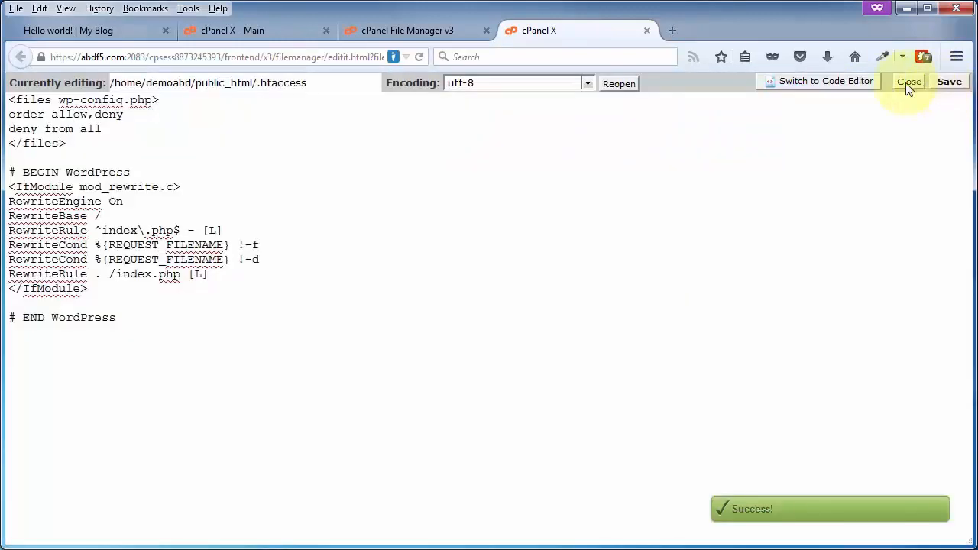
click(909, 82)
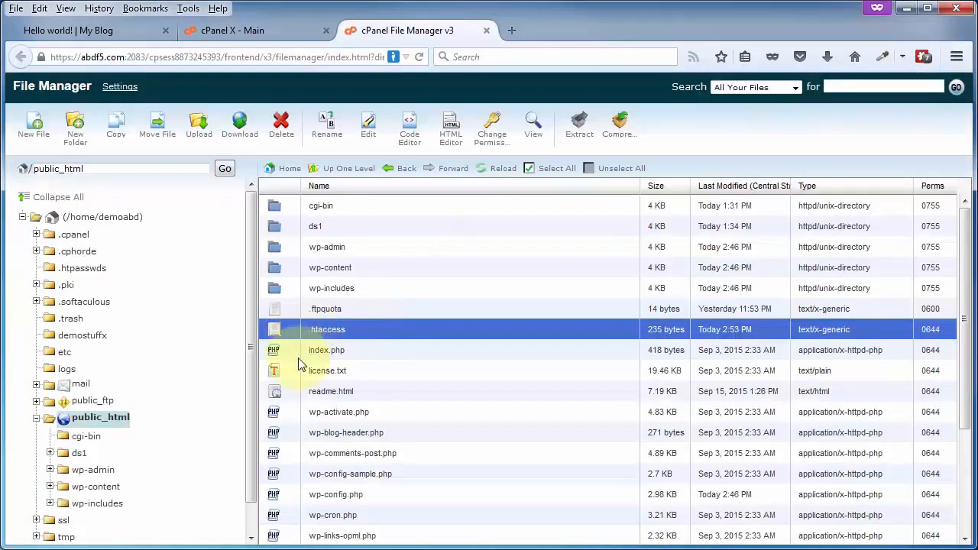